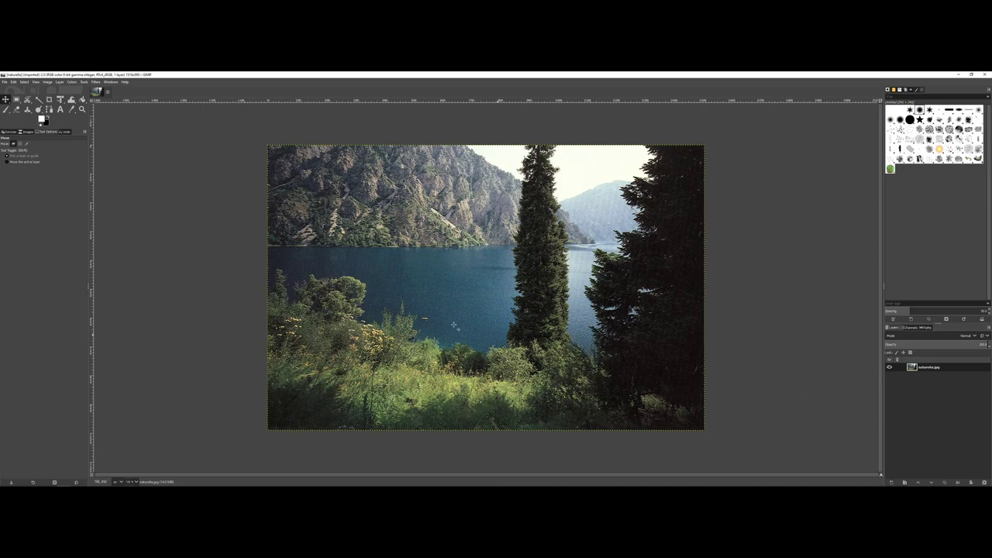
# - Bring up the Image menu's Transform submenu with its flip and rotate commands
pyautogui.click(47, 82)
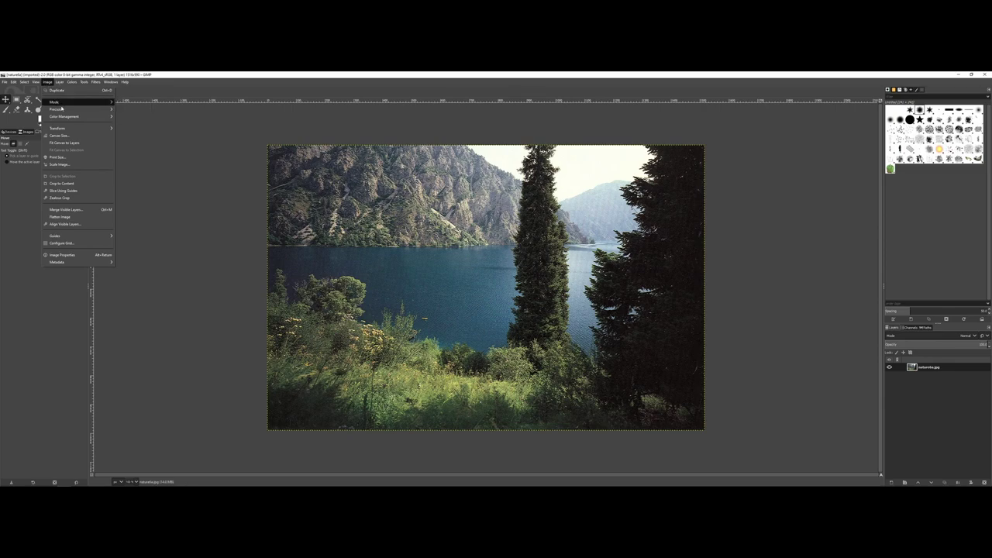
pyautogui.moveTo(78, 118)
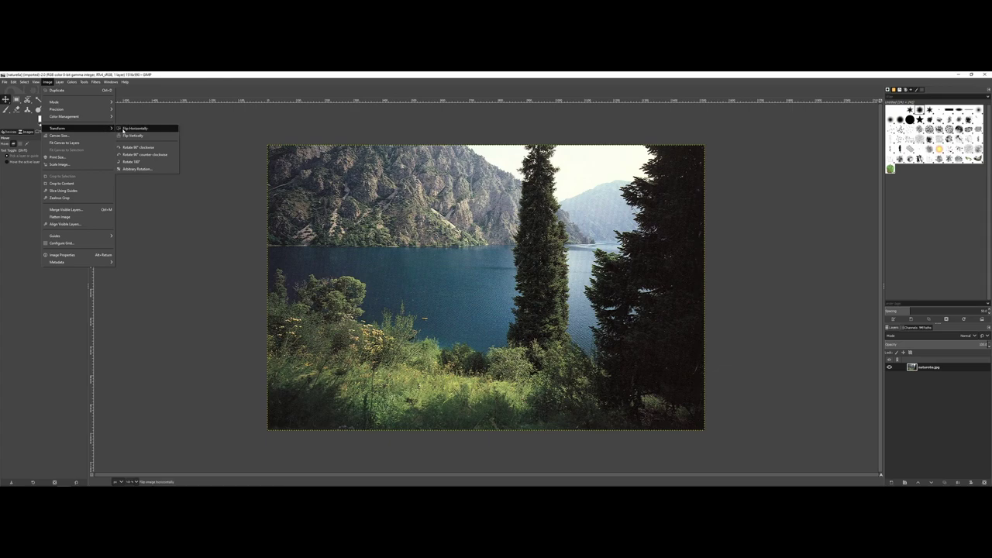
# - Flip the lake photo horizontally so the tall conifers sit on the left
pyautogui.click(124, 128)
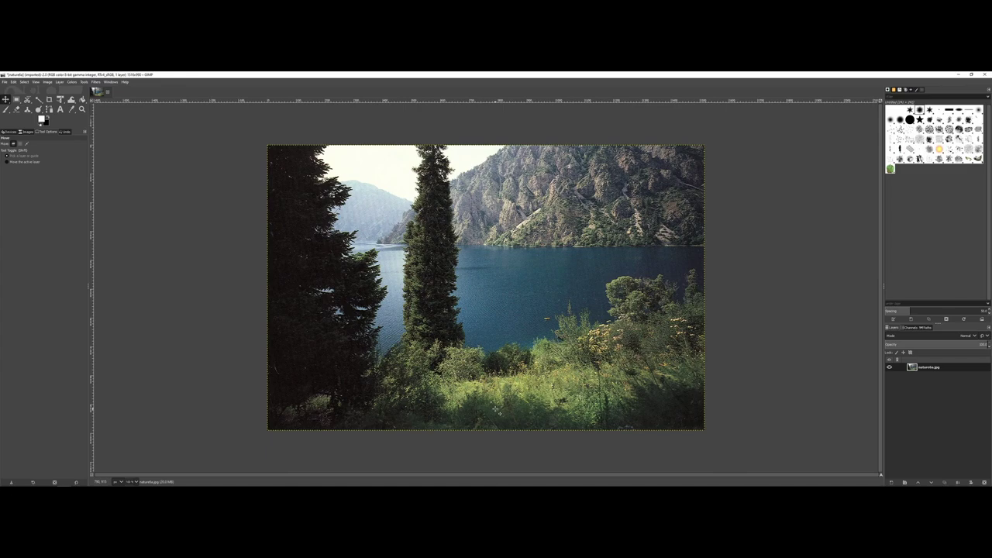
pyautogui.click(51, 81)
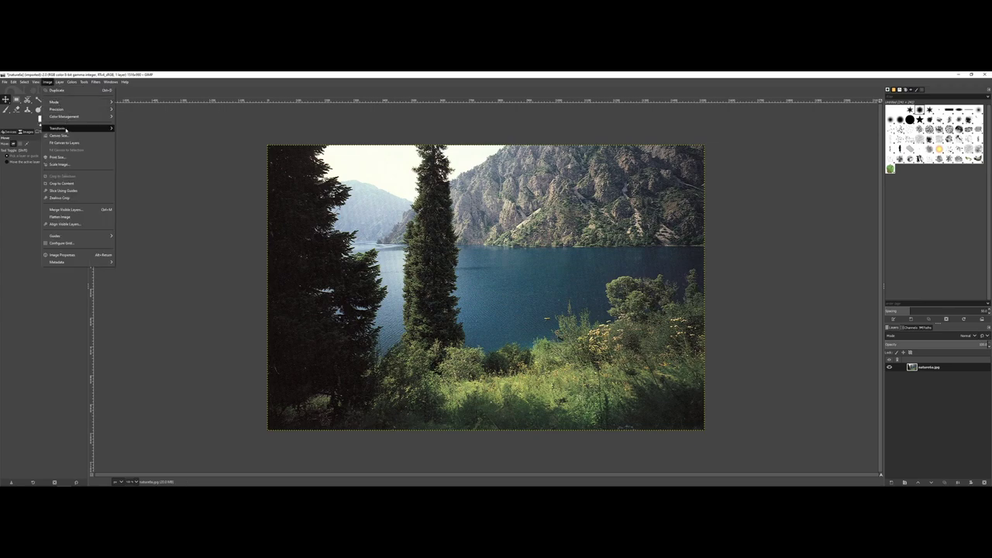
pyautogui.moveTo(72, 129)
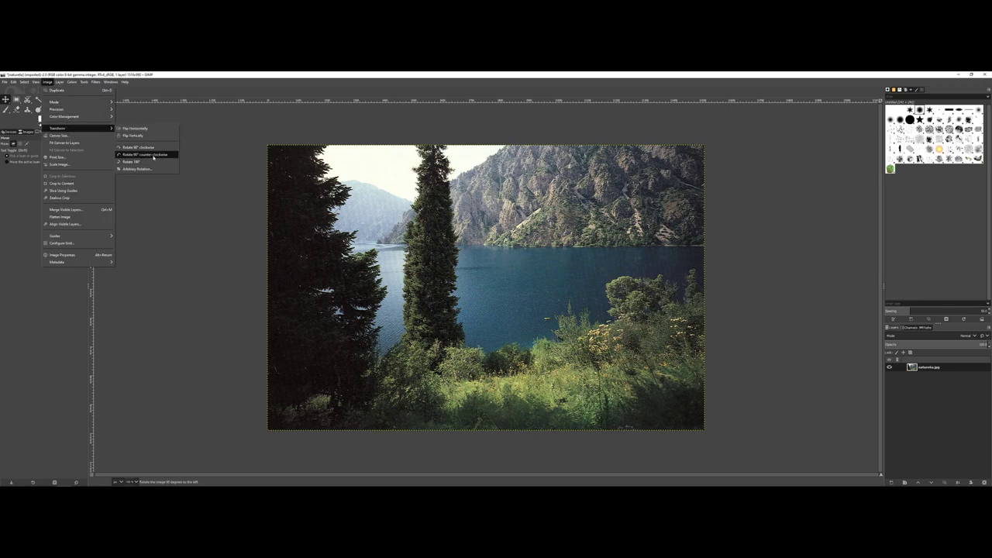
pyautogui.click(152, 154)
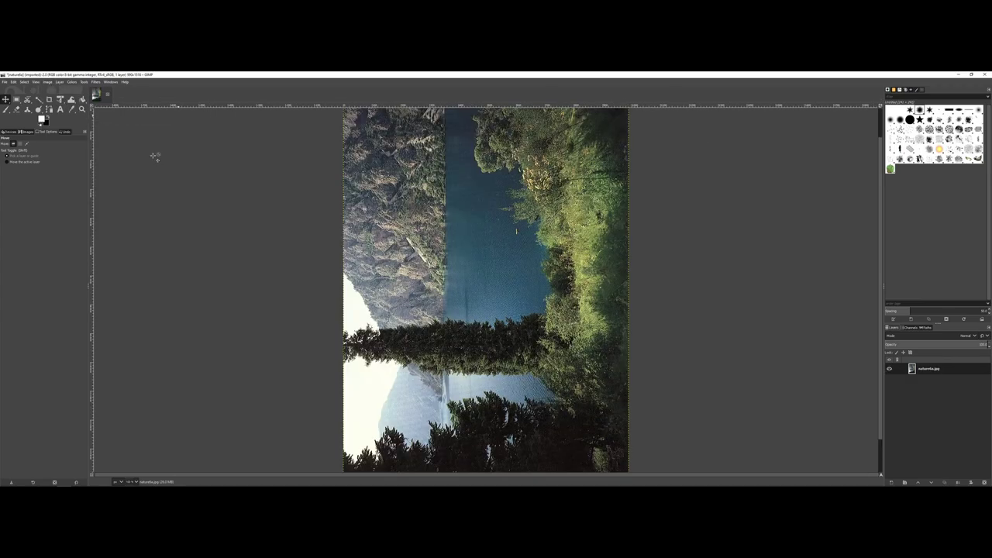
pyautogui.click(59, 82)
pyautogui.moveTo(48, 82)
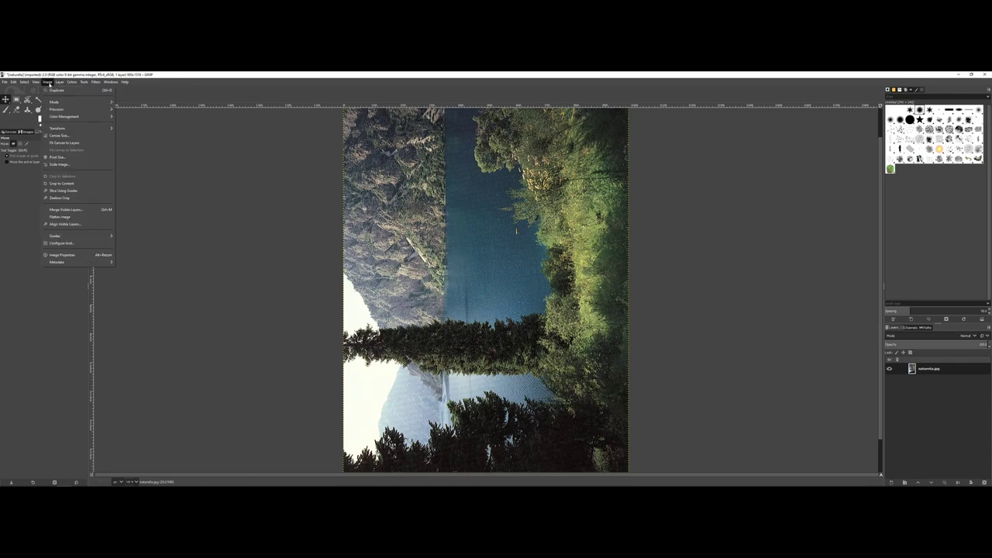
pyautogui.moveTo(70, 129)
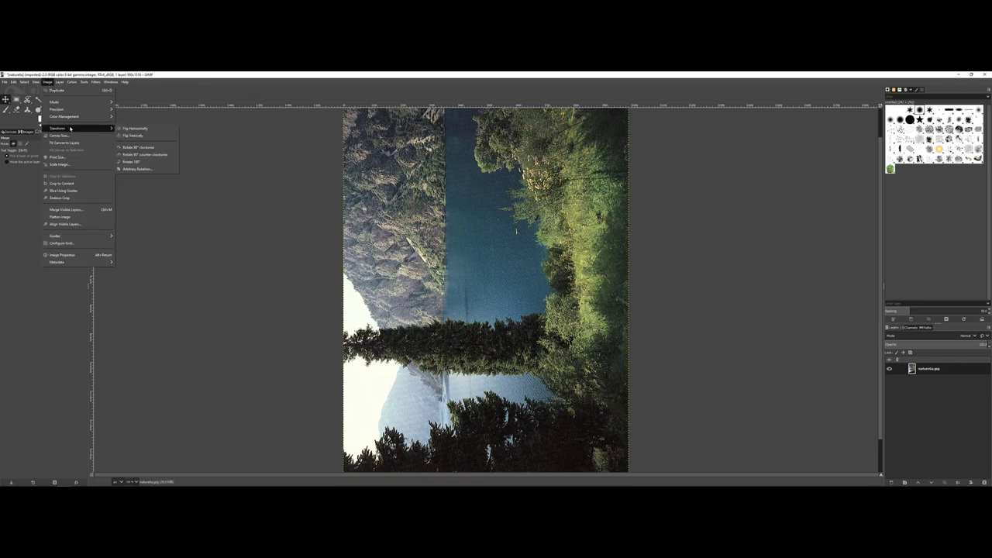
pyautogui.click(138, 146)
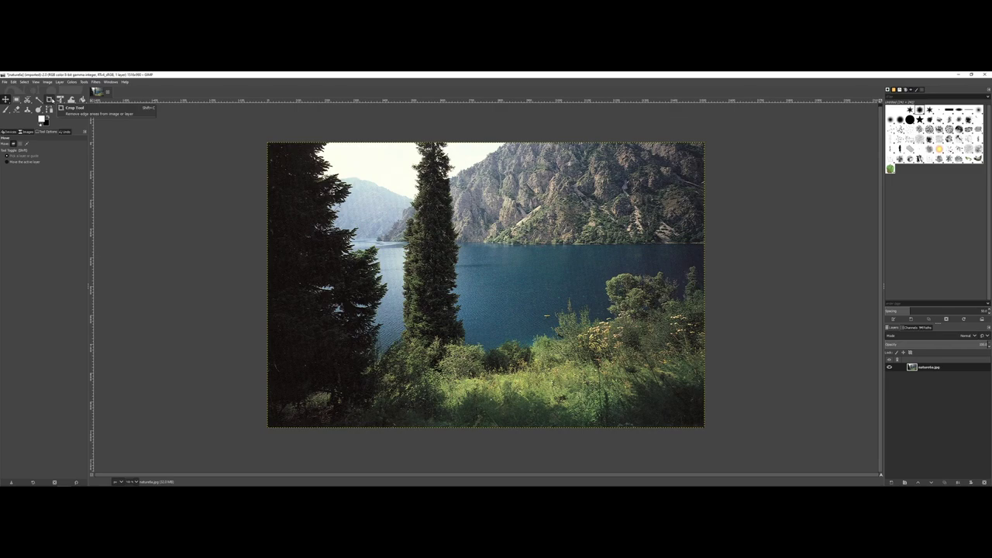
# - Crop the photo, then draw a new crop frame whose left edge excludes the dark strip
pyautogui.click(50, 100)
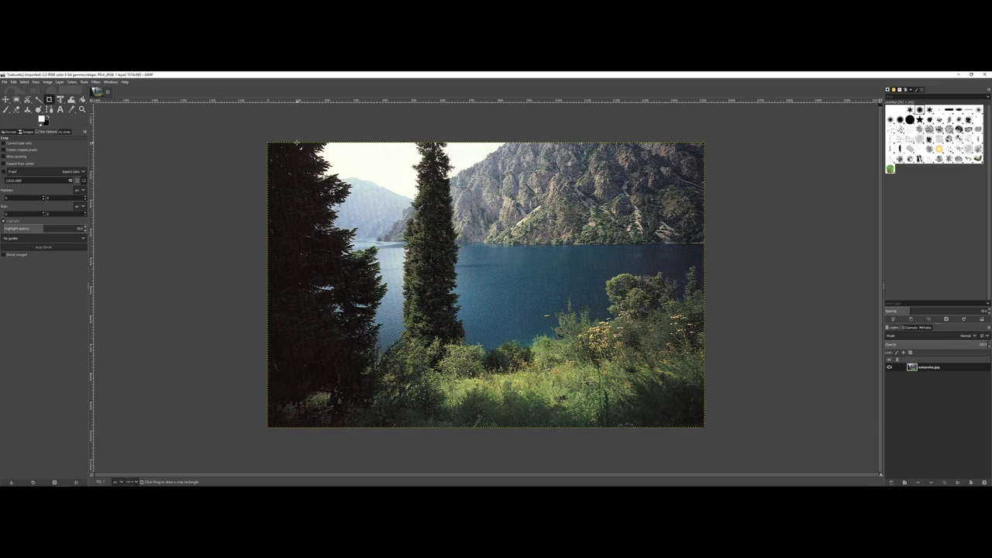
pyautogui.moveTo(295, 142); pyautogui.dragTo(709, 432)
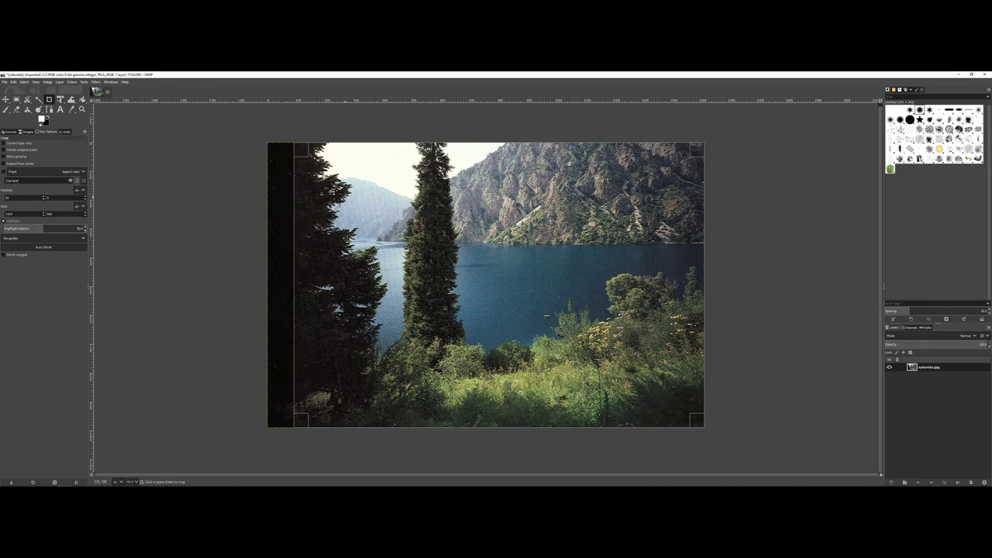
pyautogui.press('Return')
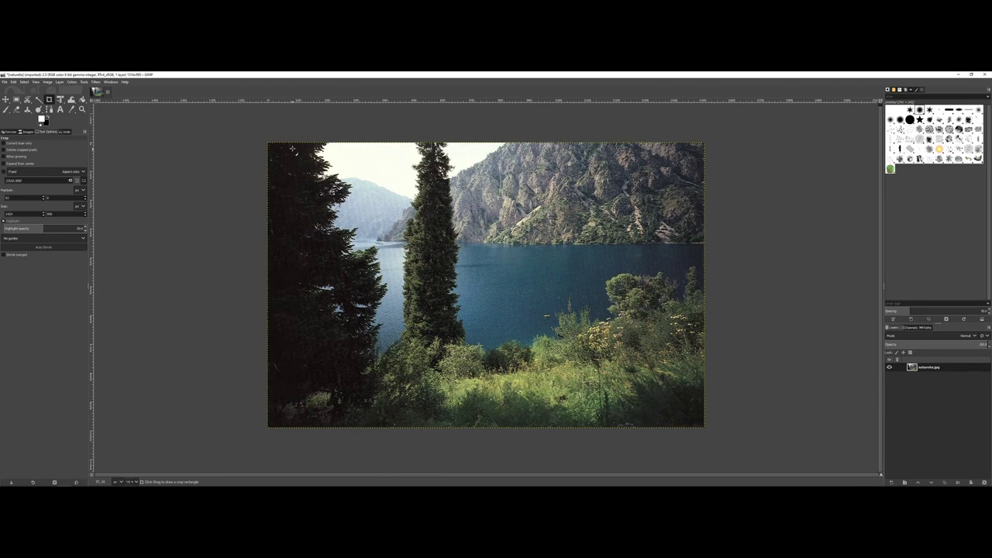
pyautogui.moveTo(289, 142); pyautogui.dragTo(707, 433)
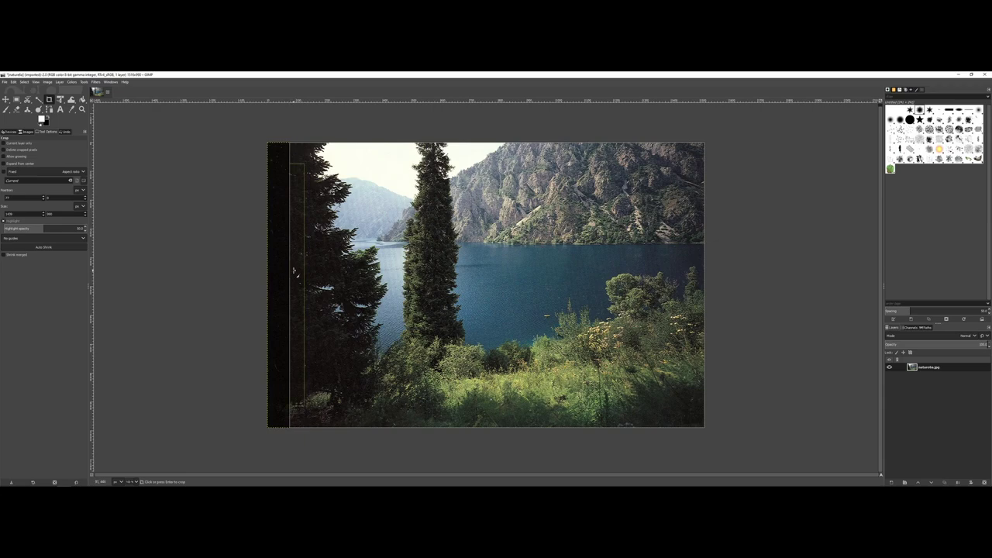
pyautogui.moveTo(288, 272)
pyautogui.mouseDown()
pyautogui.moveTo(272, 272)
pyautogui.moveTo(290, 271)
pyautogui.mouseUp()
# - Try Crop to Content and dismiss the already-cropped notice
pyautogui.click(47, 82)
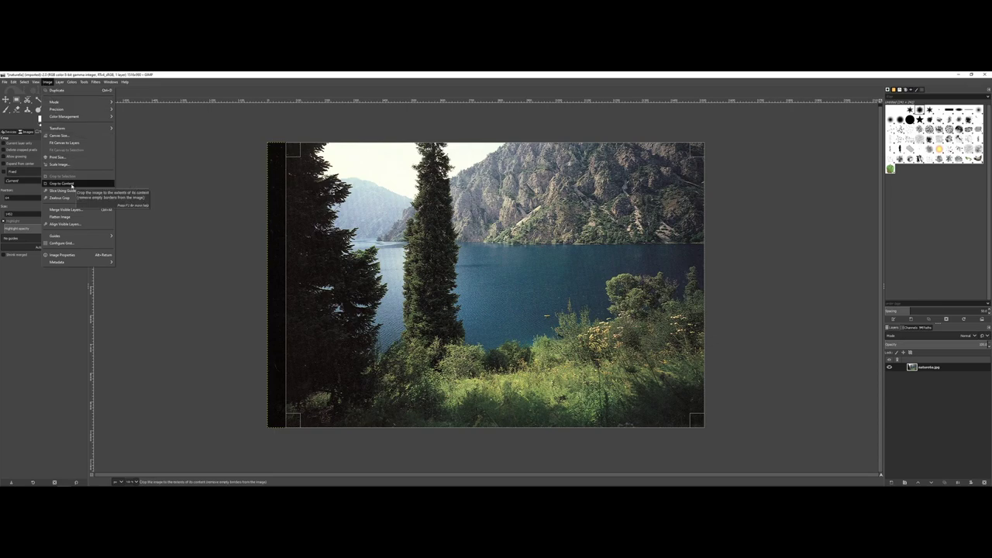
pyautogui.click(62, 183)
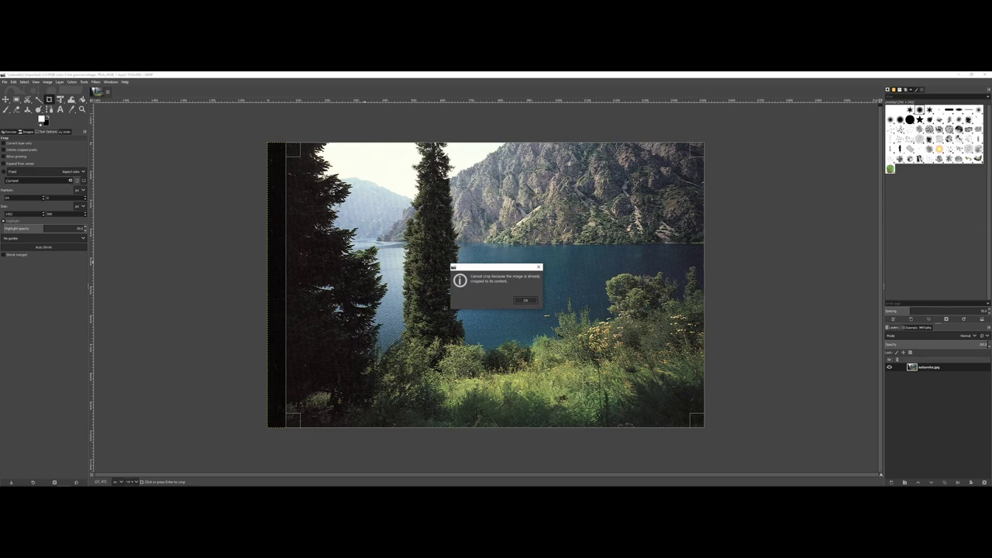
pyautogui.click(525, 300)
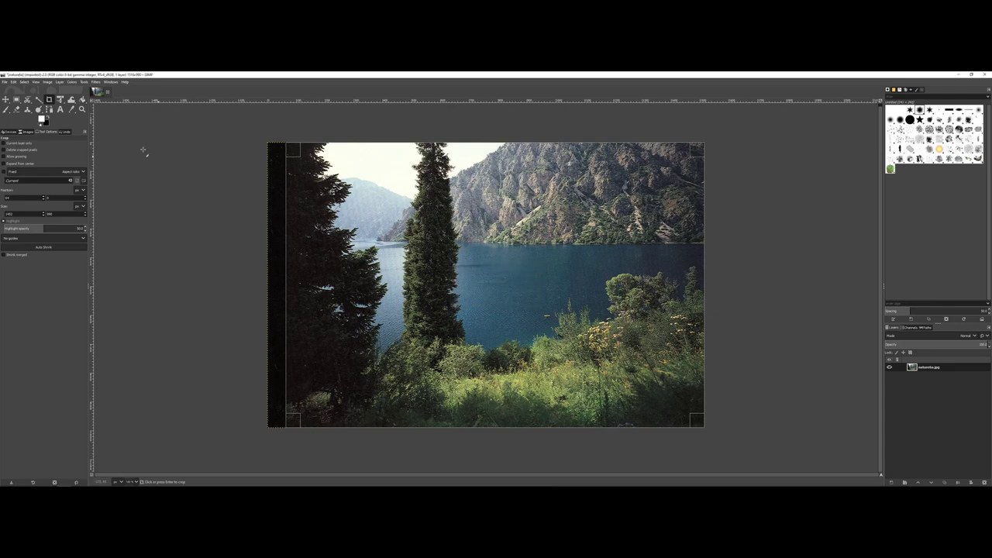
pyautogui.click(44, 83)
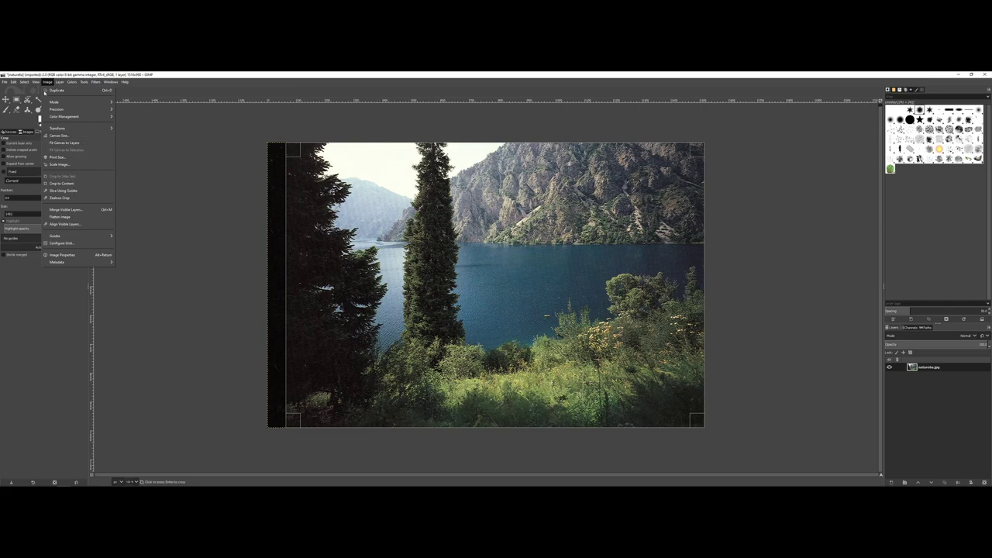
pyautogui.click(46, 81)
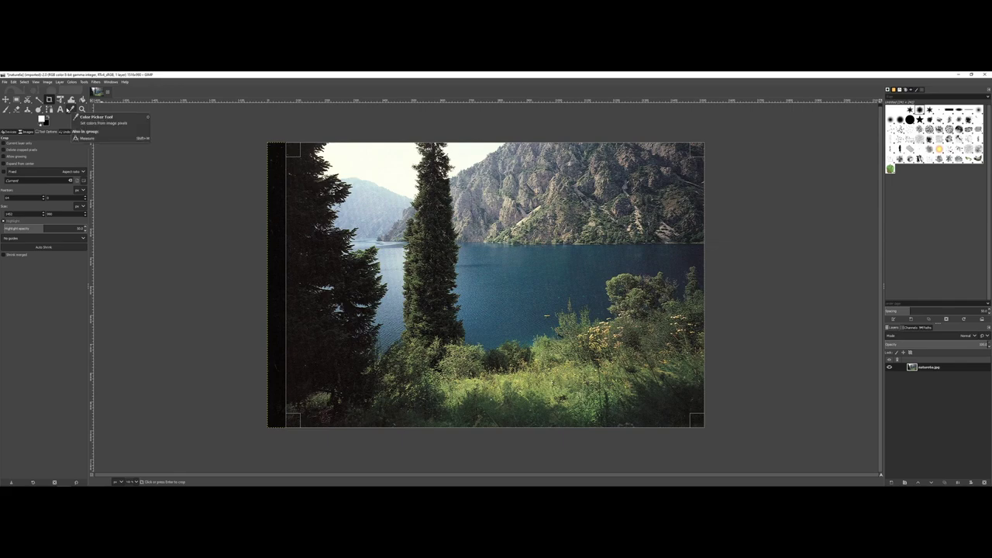
# - Apply the pending crop, retry Crop to Content, then undo the crop and earlier rotations
pyautogui.press('Return')
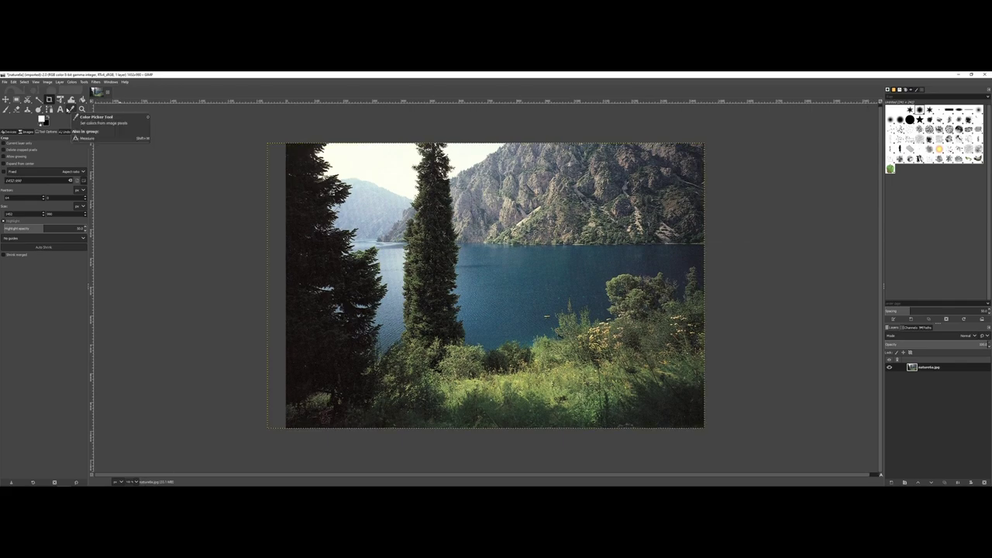
pyautogui.click(58, 82)
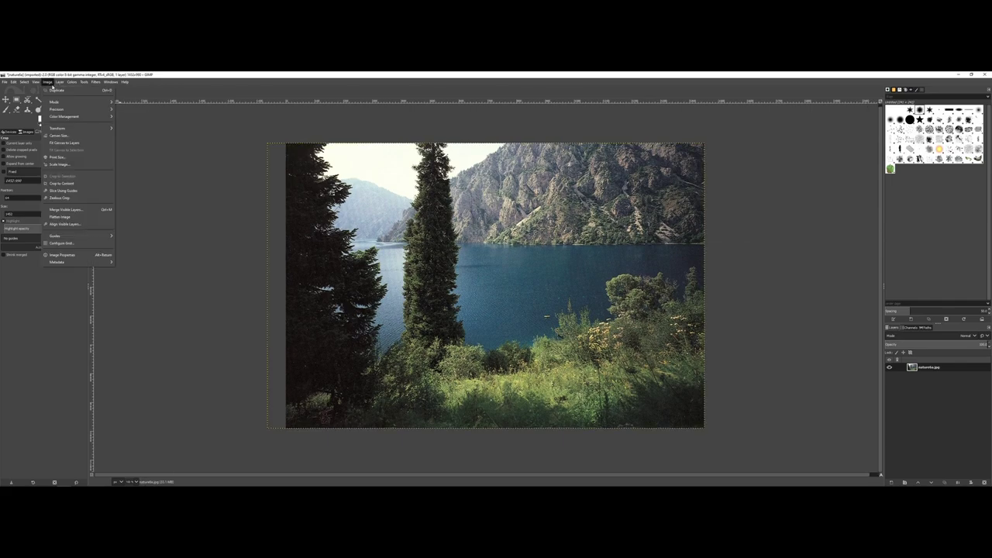
pyautogui.click(67, 184)
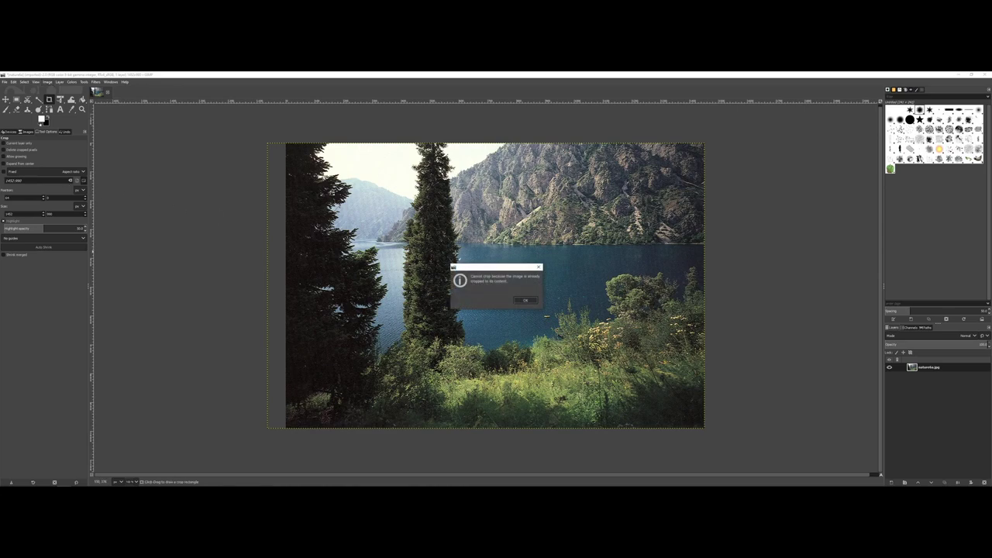
pyautogui.click(525, 300)
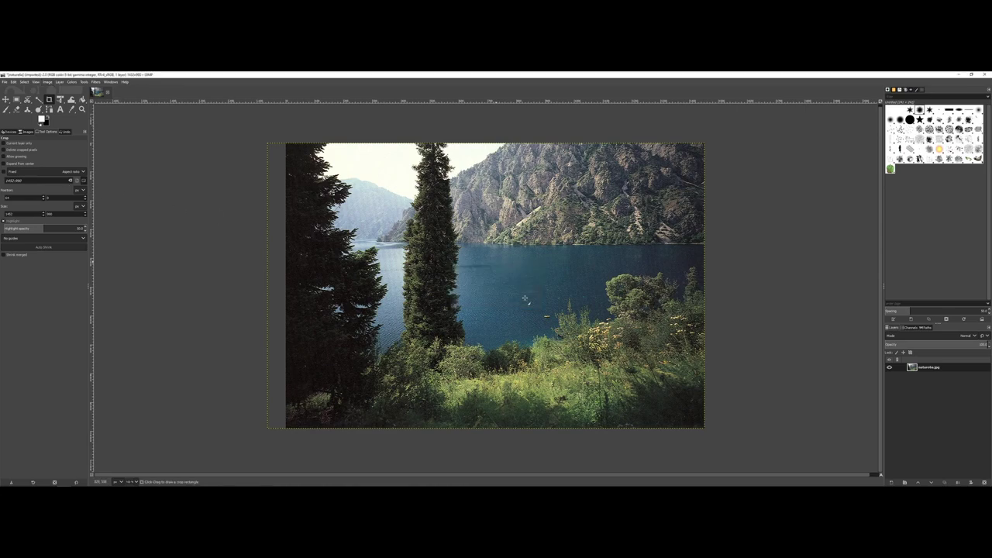
pyautogui.hotkey('ctrl', 'z')
pyautogui.hotkey('ctrl', 'z')
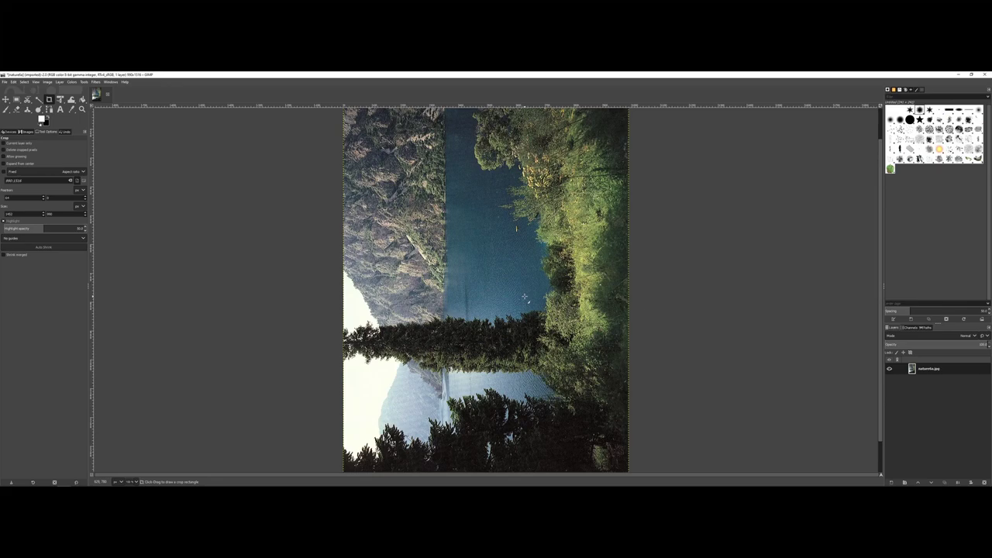
pyautogui.hotkey('ctrl', 'z')
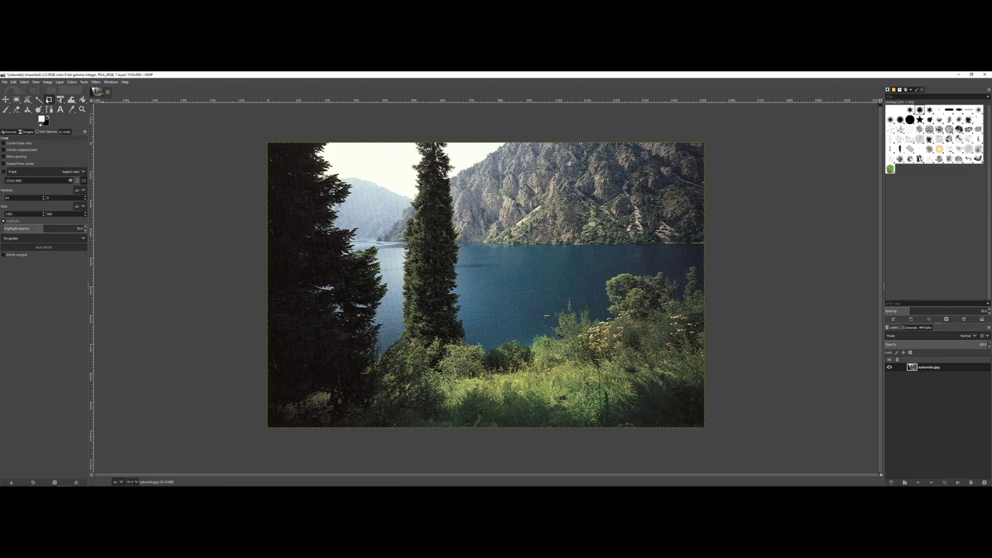
# - Crop the photo with a frame whose left edge is nudged just past the dark strip
pyautogui.click(48, 82)
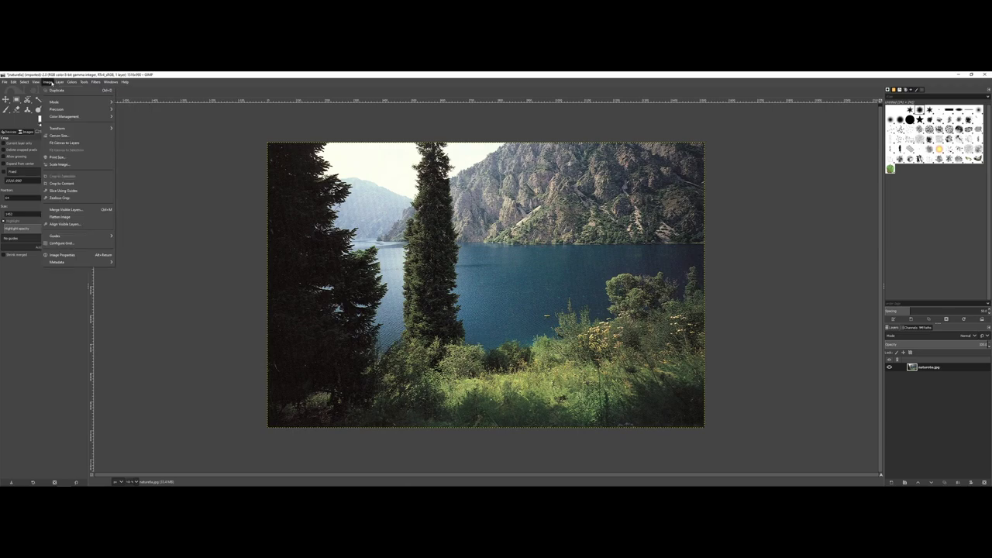
pyautogui.press('Escape')
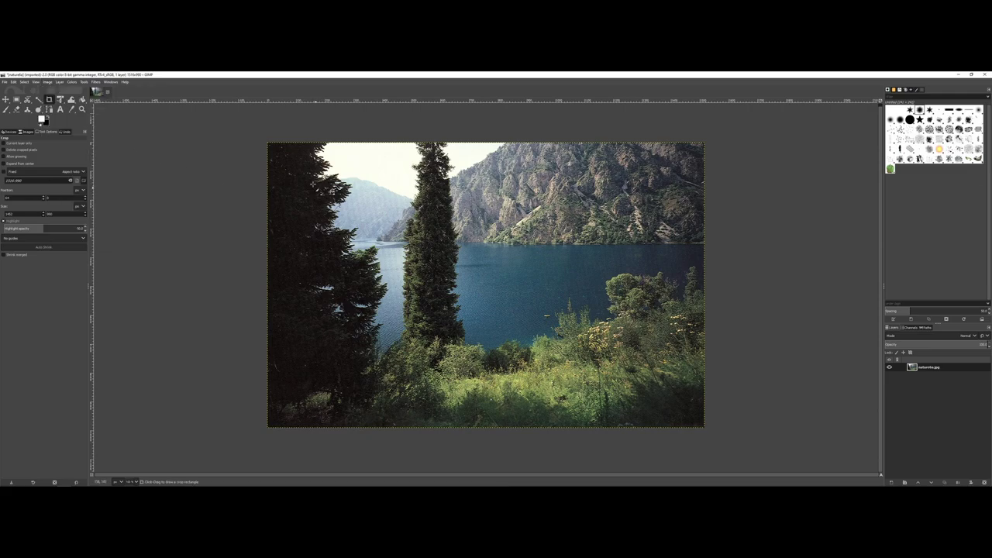
pyautogui.moveTo(288, 142)
pyautogui.mouseDown()
pyautogui.moveTo(379, 245)
pyautogui.moveTo(531, 356)
pyautogui.moveTo(705, 428)
pyautogui.mouseUp()
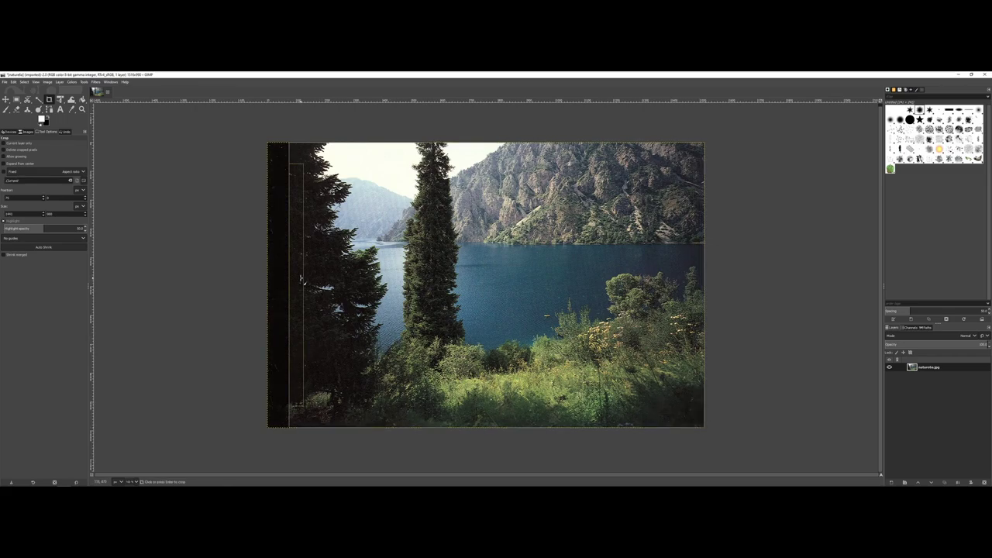
pyautogui.moveTo(301, 278); pyautogui.dragTo(298, 278)
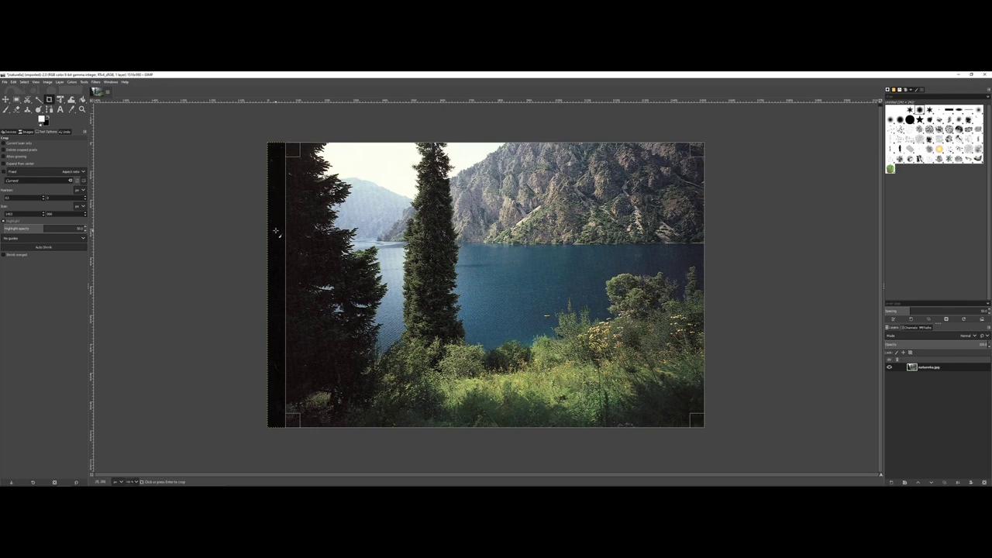
pyautogui.press('Return')
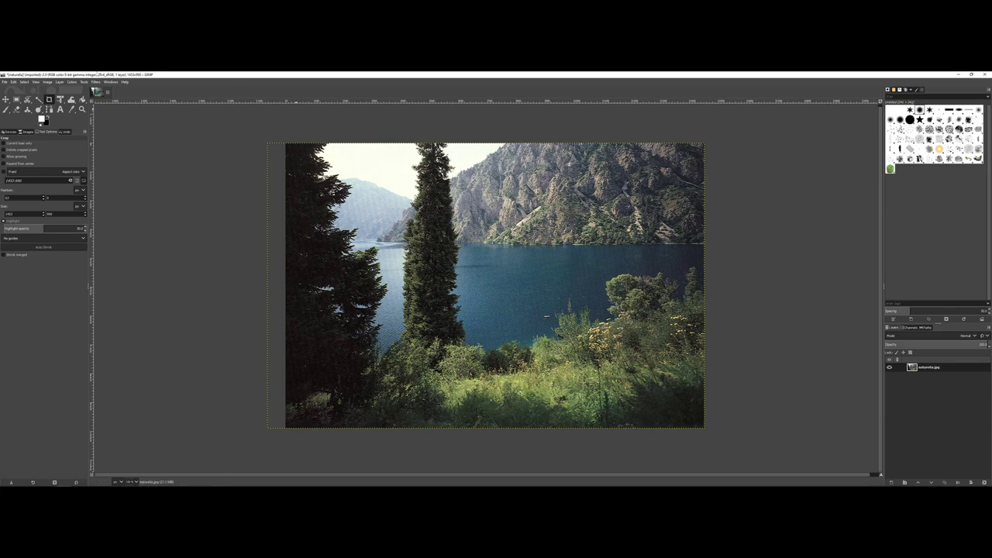
# - Enlarge the canvas width in Canvas Size (typed 18) to add a transparent right strip
pyautogui.click(51, 82)
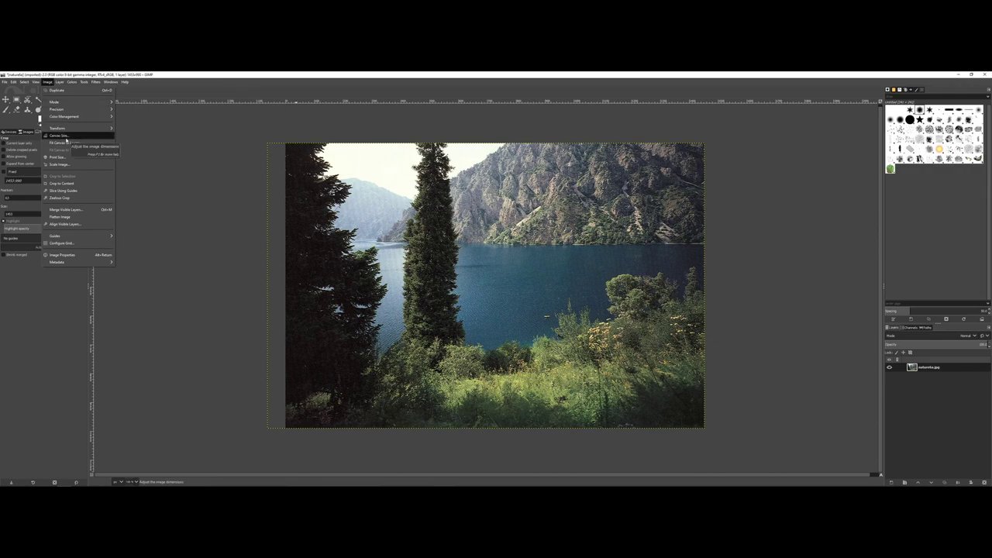
pyautogui.click(60, 136)
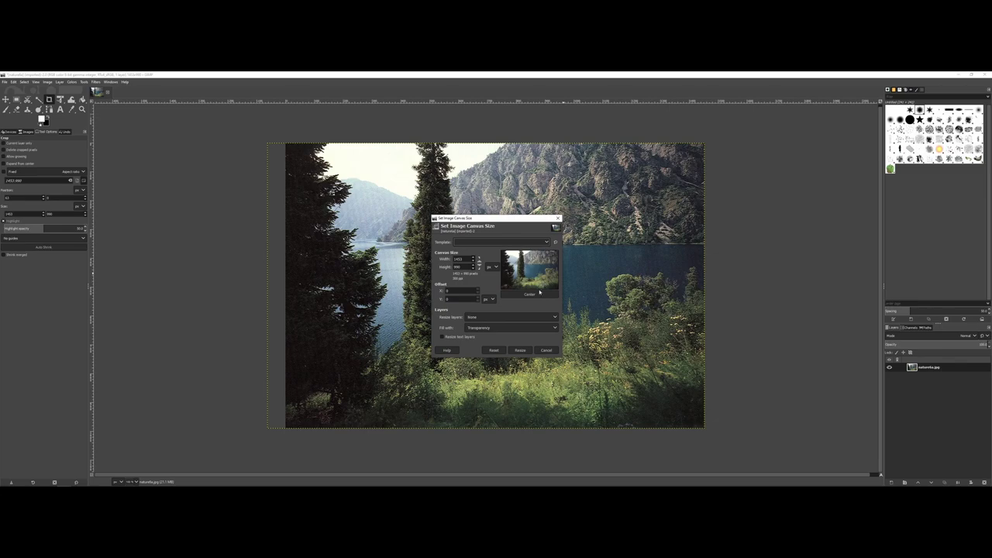
pyautogui.doubleClick(459, 258)
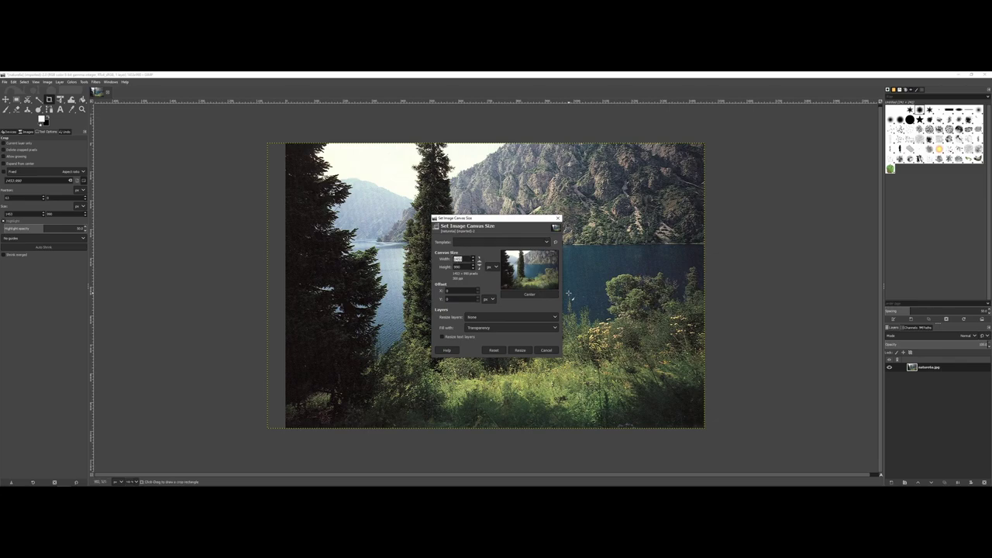
pyautogui.write('18')
pyautogui.click(519, 351)
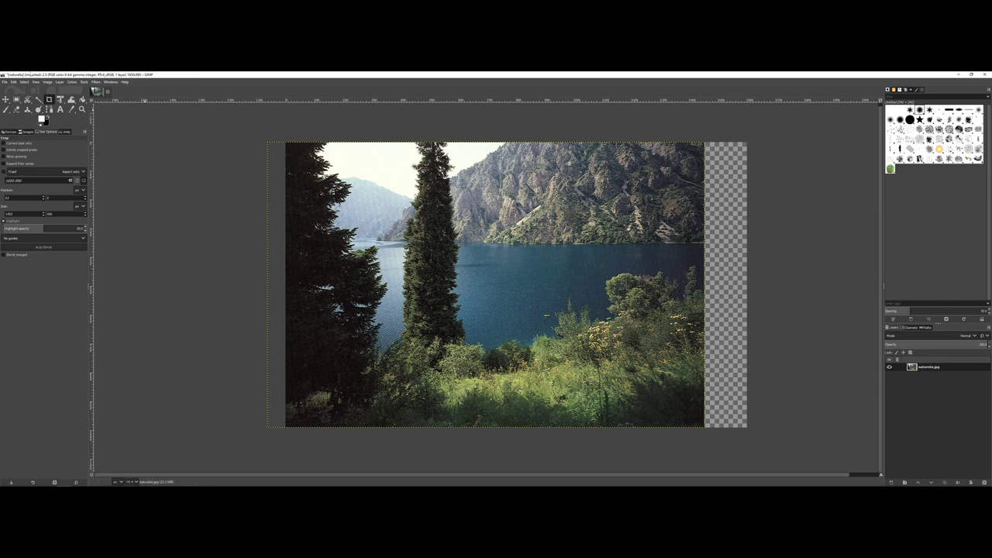
# - Select the empty right-hand strip and set the foreground colour to dark green 0f2e05
pyautogui.click(15, 99)
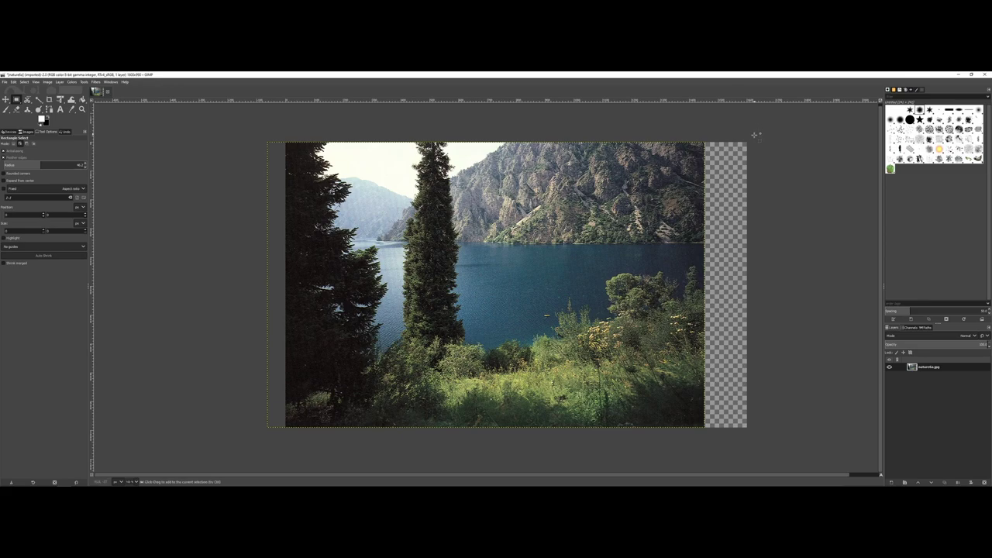
pyautogui.moveTo(751, 142); pyautogui.dragTo(700, 428)
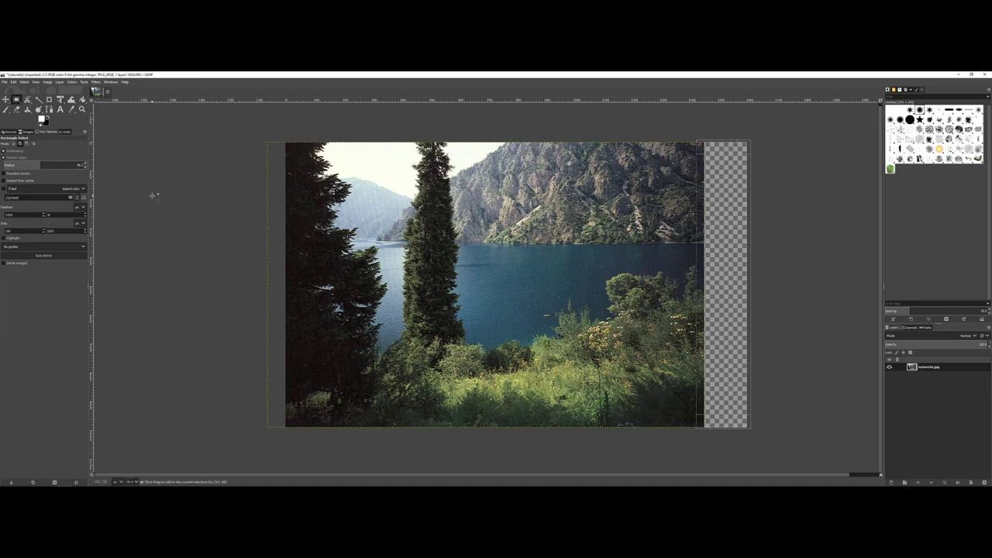
pyautogui.click(42, 119)
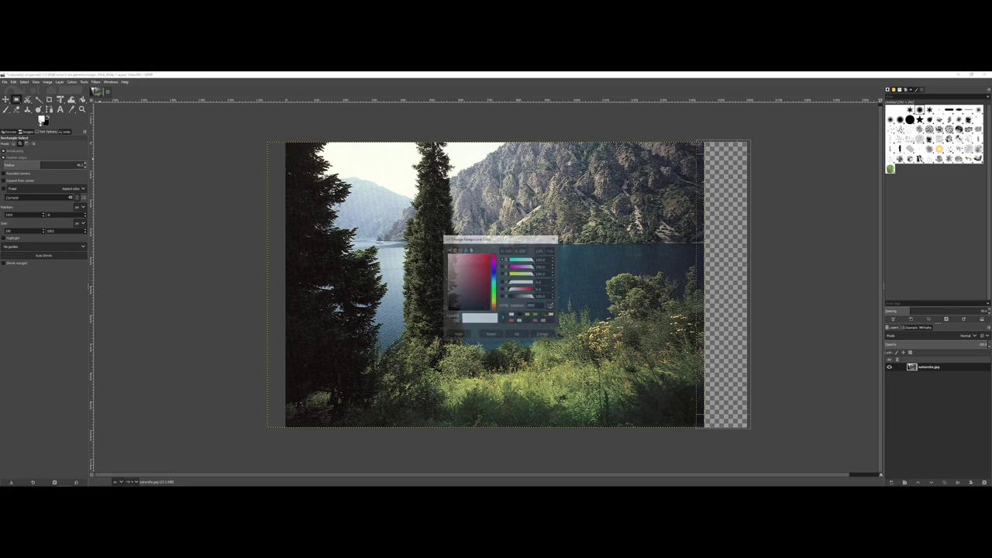
pyautogui.click(514, 281)
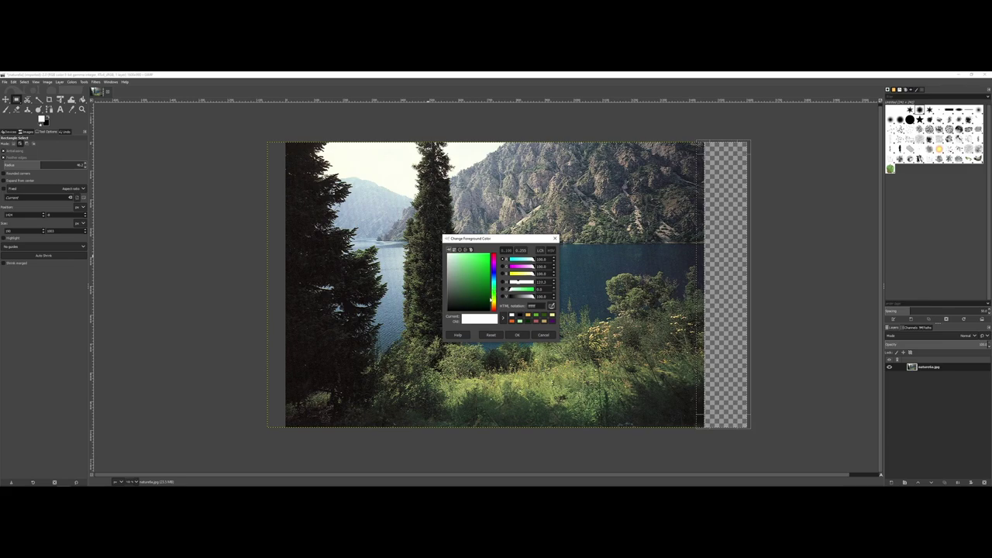
pyautogui.moveTo(490, 299); pyautogui.dragTo(485, 300)
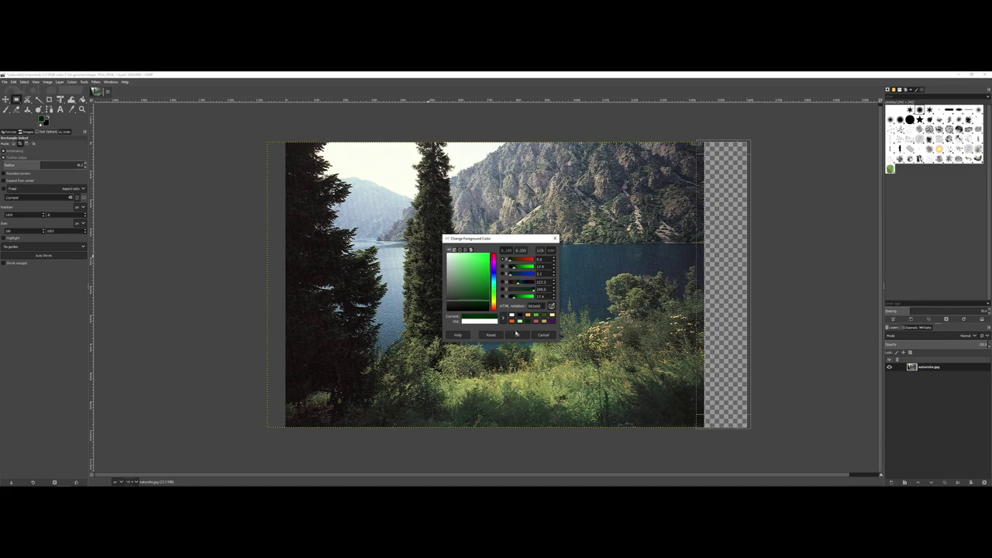
pyautogui.click(516, 334)
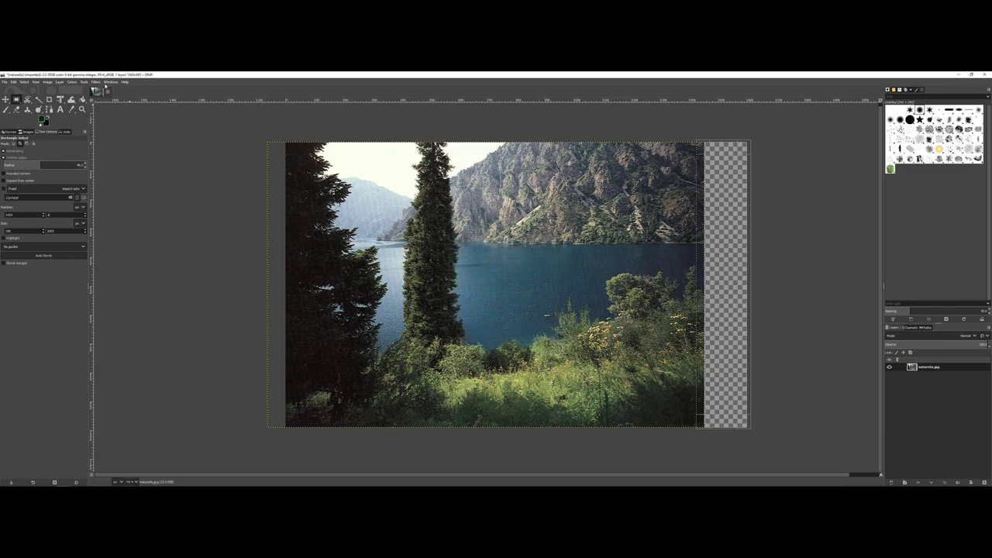
# - Fill the strip with the green, undo that fill, and start a new layer
pyautogui.click(14, 82)
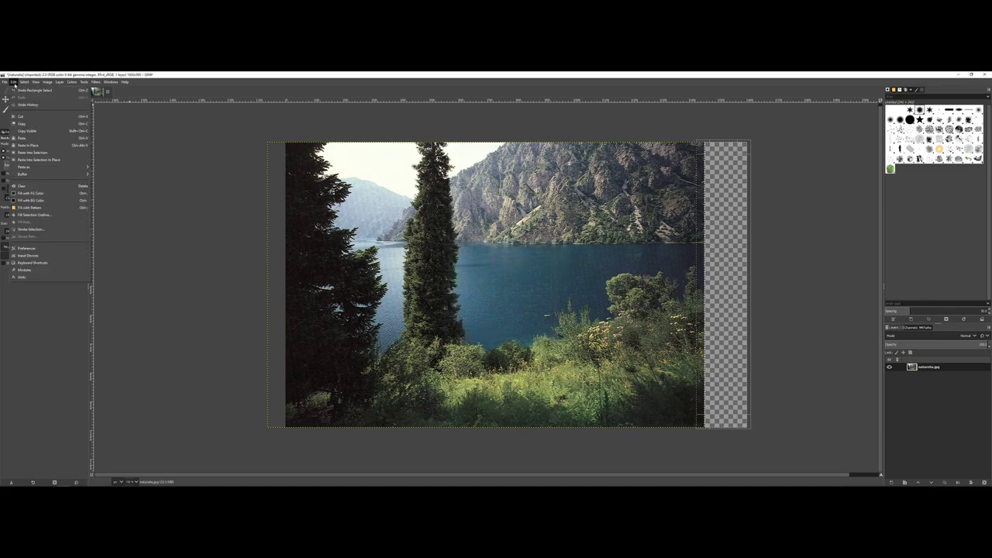
pyautogui.click(31, 193)
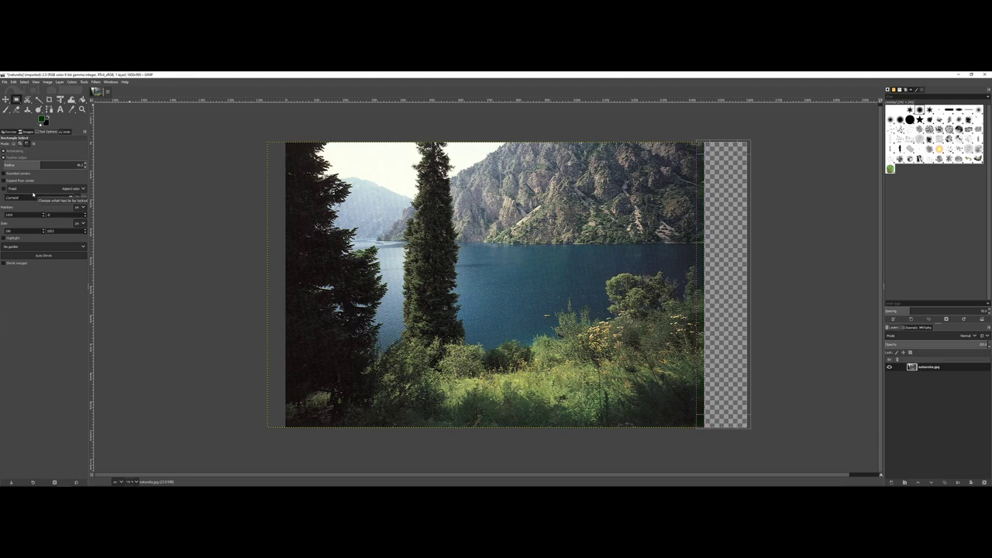
pyautogui.hotkey('ctrl', 'z')
pyautogui.click(892, 482)
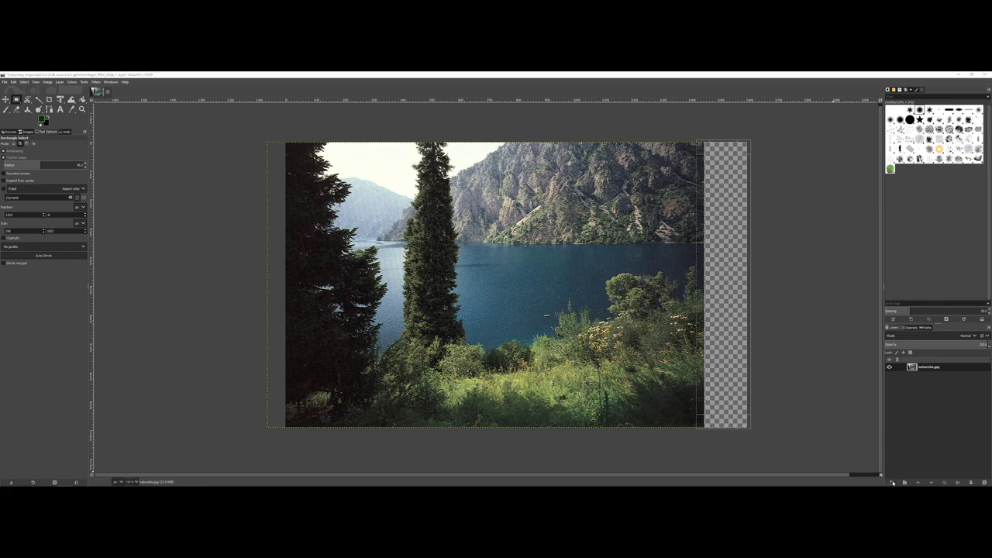
# - Create the new transparent layer, fill the strip with dark green, and deselect
pyautogui.click(932, 476)
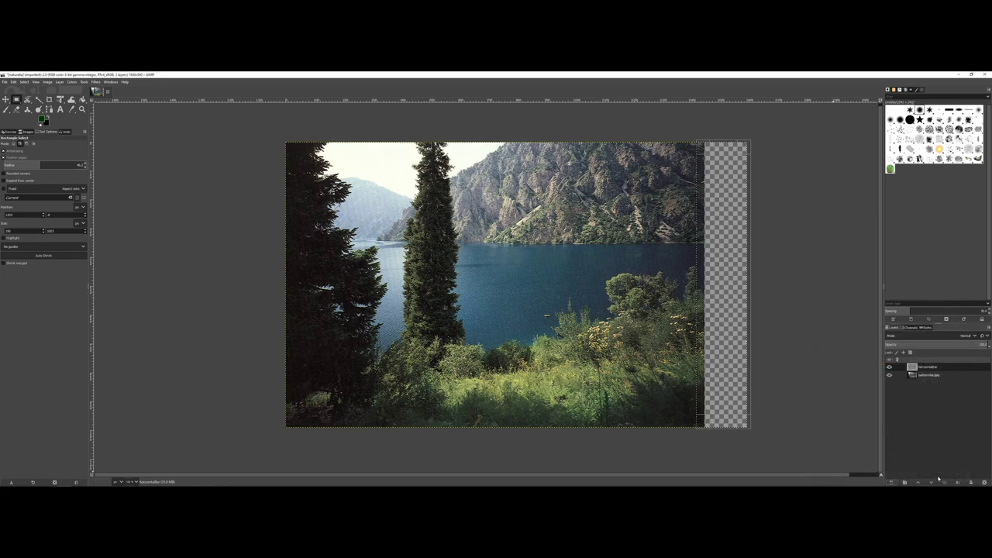
pyautogui.click(13, 82)
pyautogui.click(31, 193)
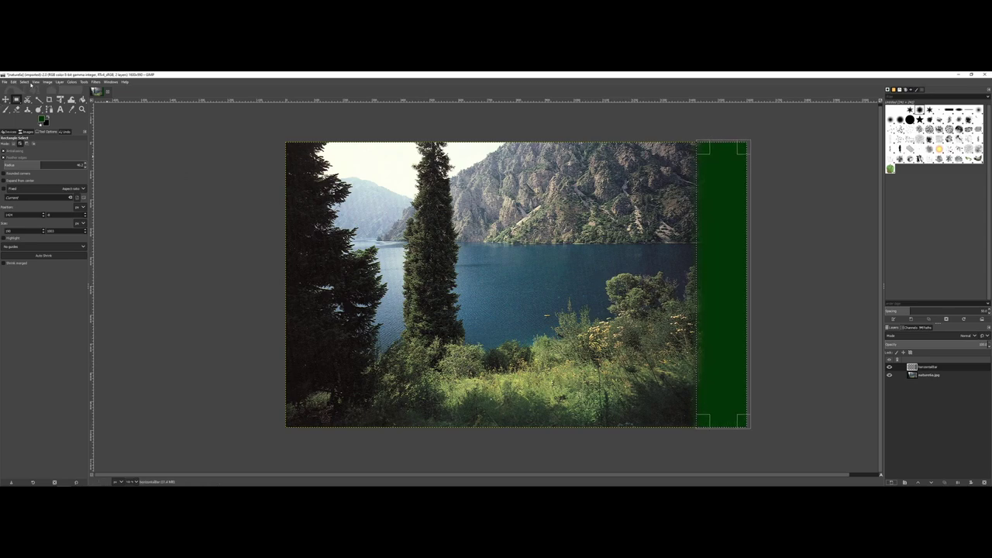
pyautogui.click(25, 82)
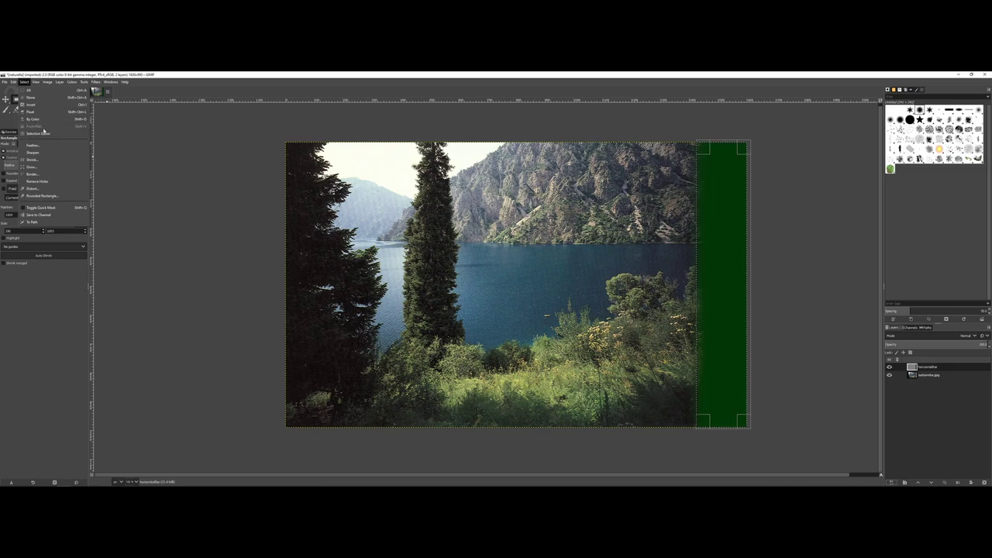
pyautogui.click(31, 98)
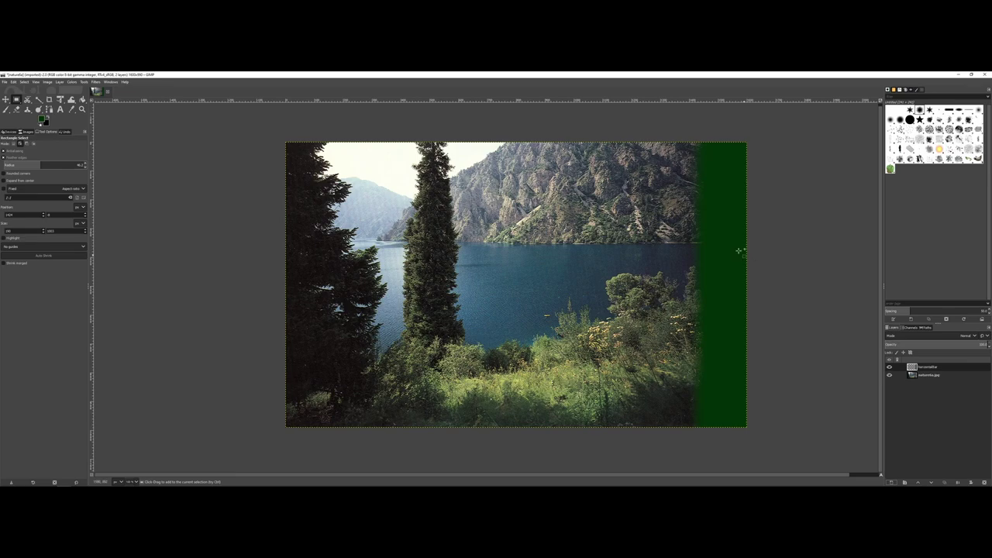
pyautogui.click(46, 82)
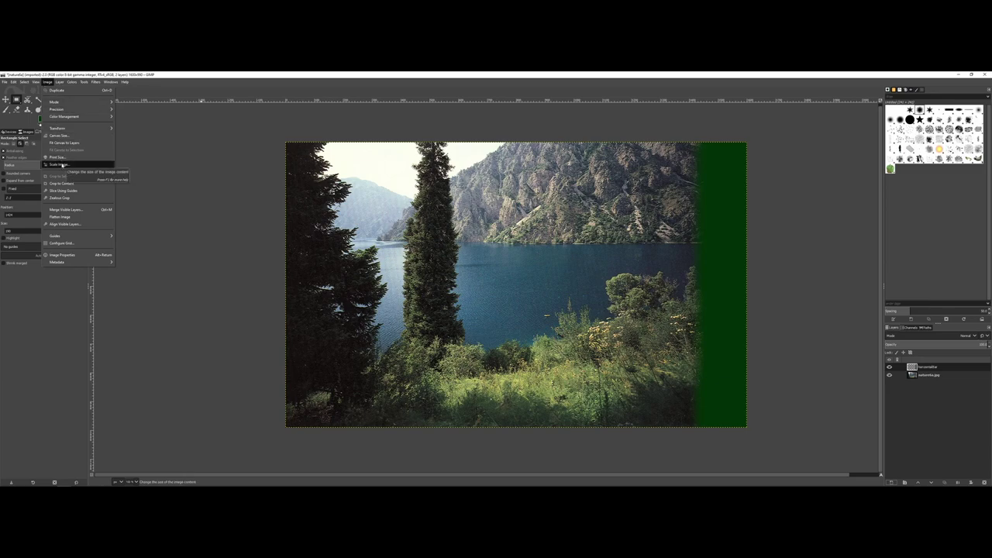
# - Scale the whole image, photo and green band, down to 1200 × 743 pixels
pyautogui.click(62, 165)
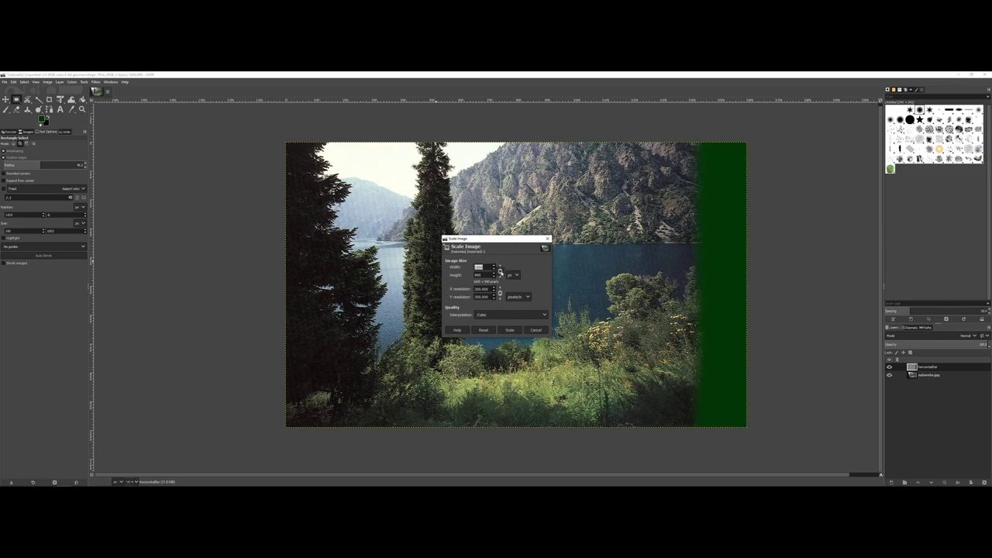
pyautogui.write('1')
pyautogui.click(509, 330)
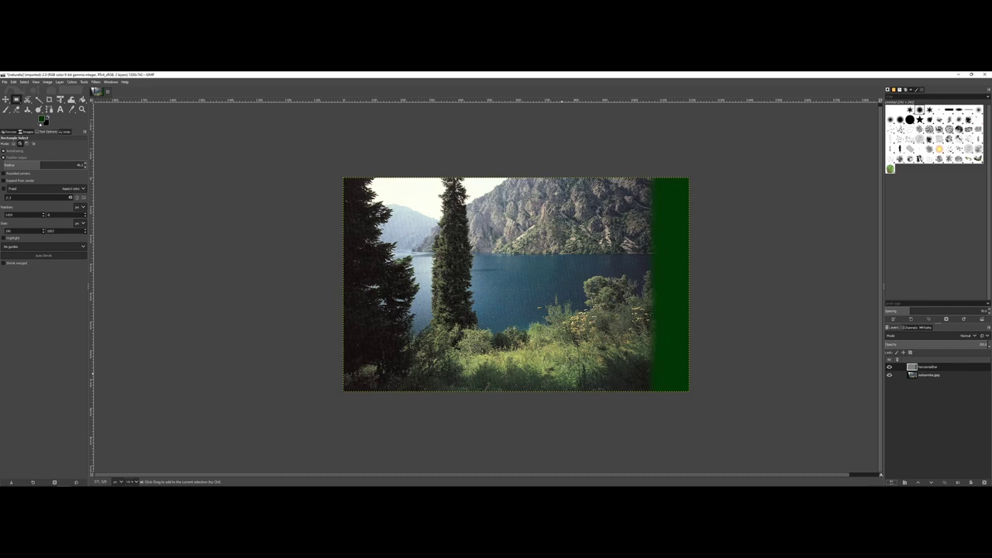